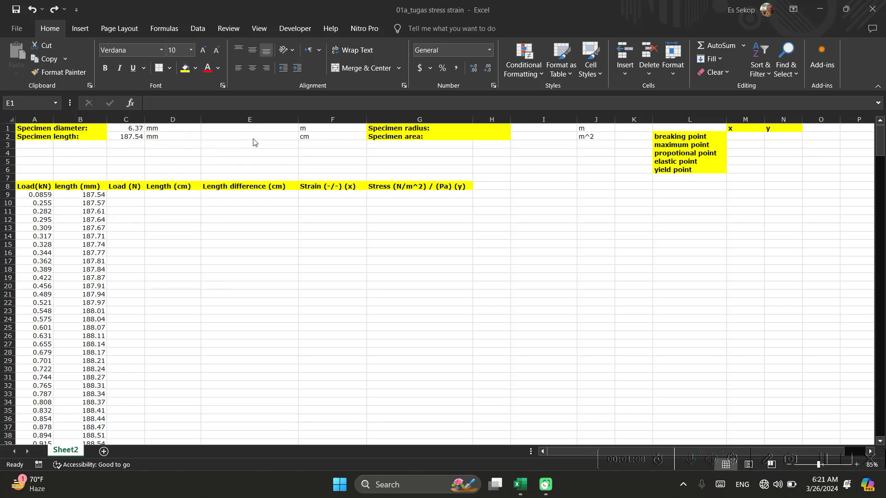
left_click(92, 129)
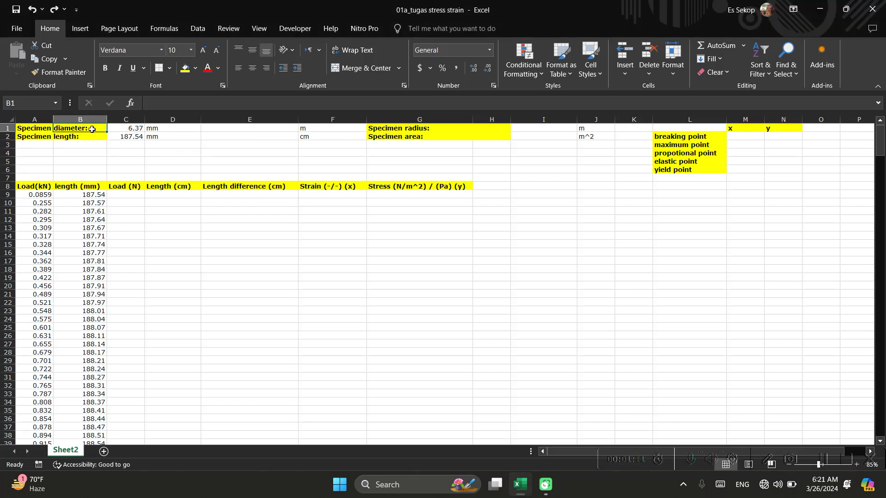
left_click(35, 132)
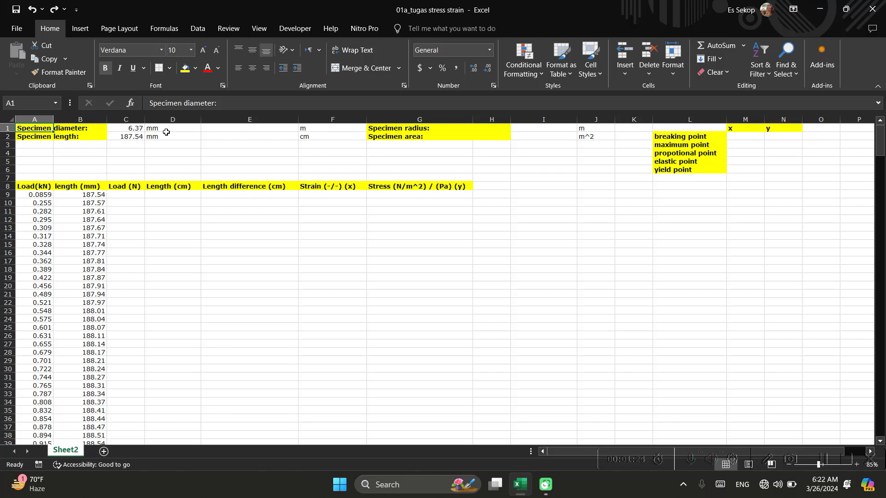
left_click(243, 130)
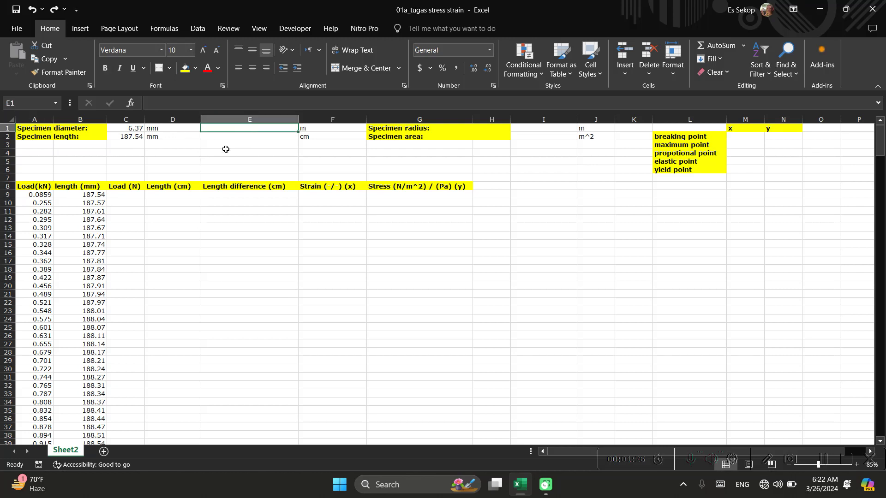
left_click(135, 128)
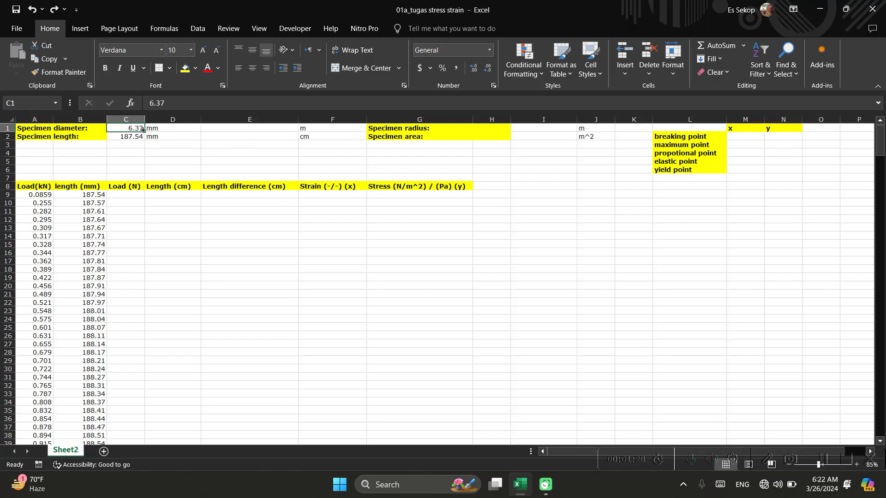
Step: Convert the specimen diameter in C1 to metres in E1 with the formula =C1*10^-3
left_click(229, 129)
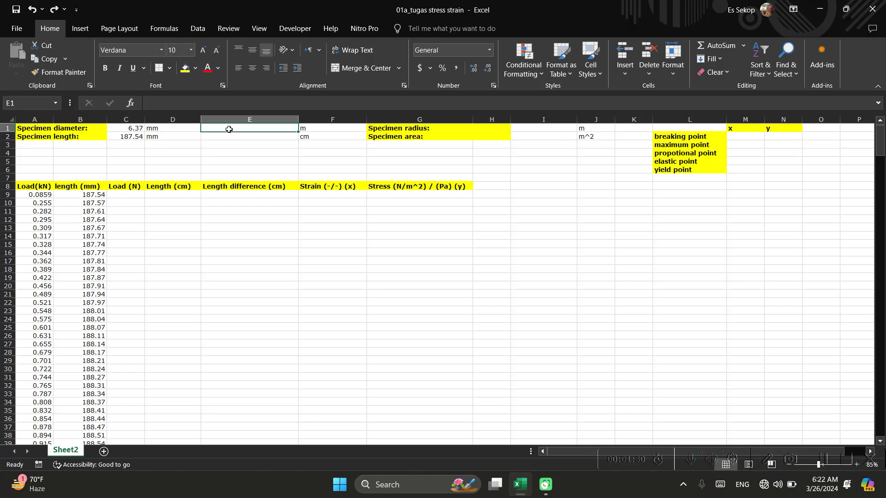
type("=")
left_click(140, 129)
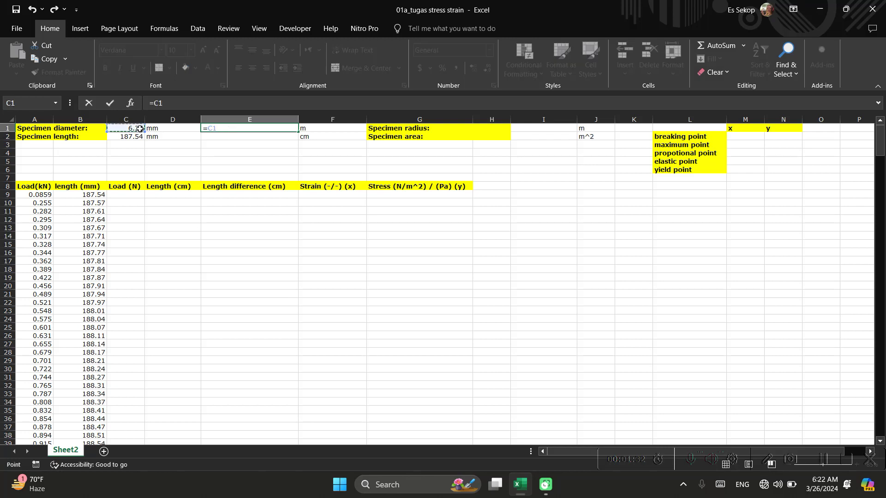
type("*10^-3")
key("Return")
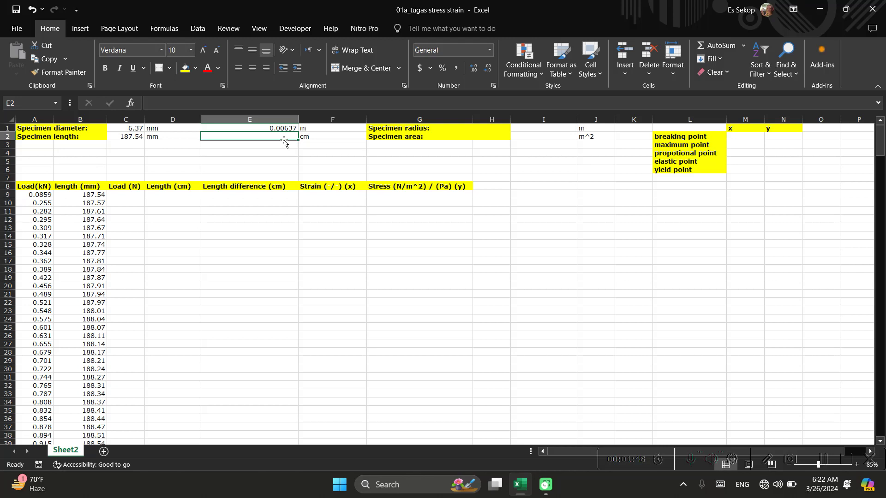
Step: Convert the specimen length in C2 to centimetres in E2 with the formula =C2*10^-1
type("=")
left_click(133, 140)
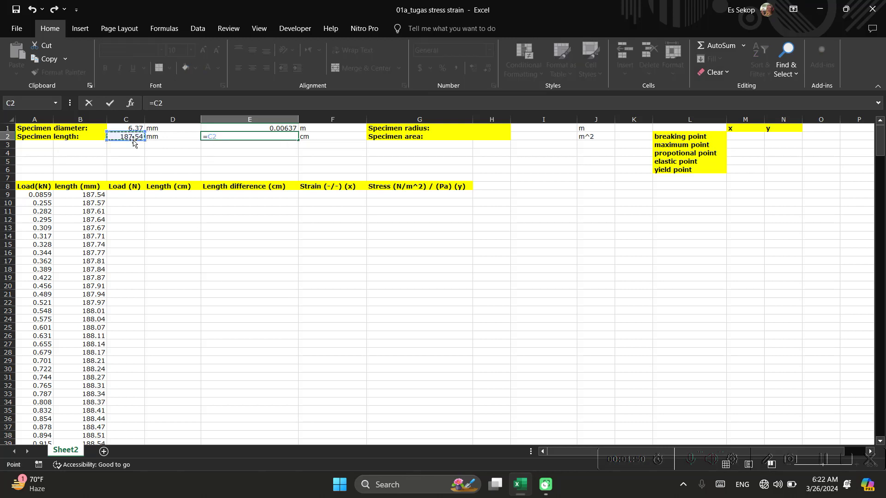
type("*10^-")
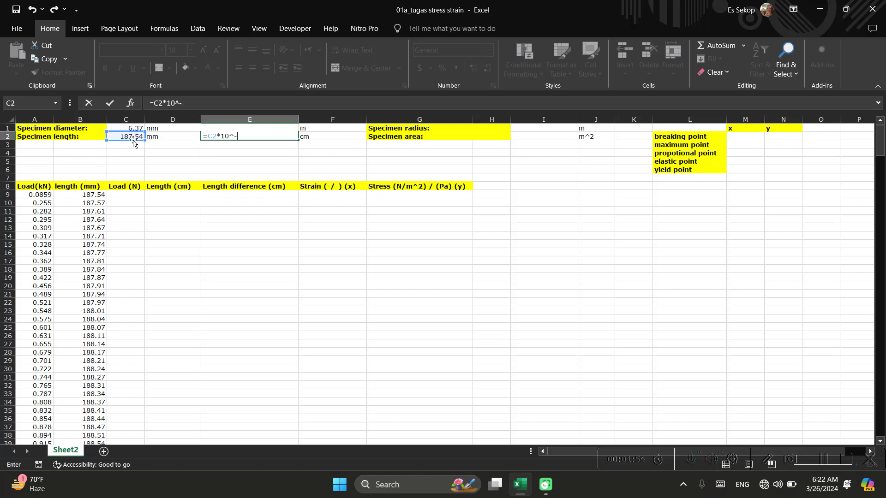
key("Return")
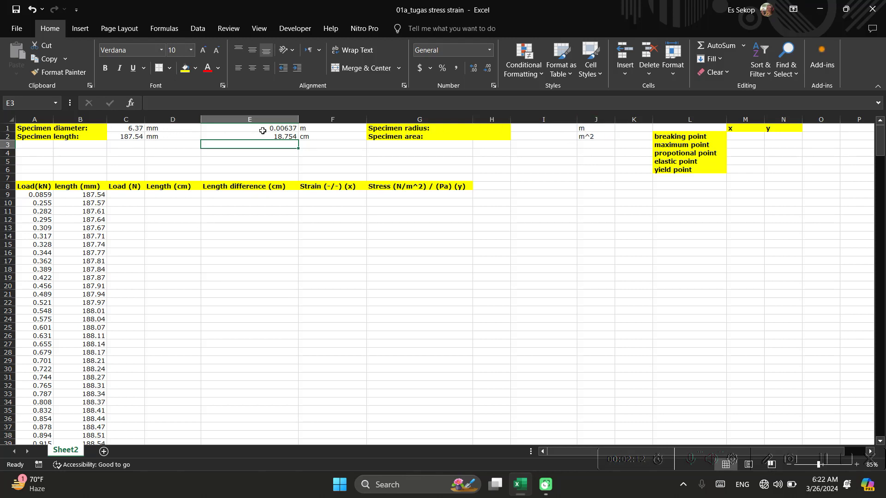
Step: Calculate the specimen radius in I1 as half the diameter in metres with =E1/2
left_click(261, 129)
left_click(276, 117)
left_click(526, 127)
type("=")
left_click(283, 129)
type("/2")
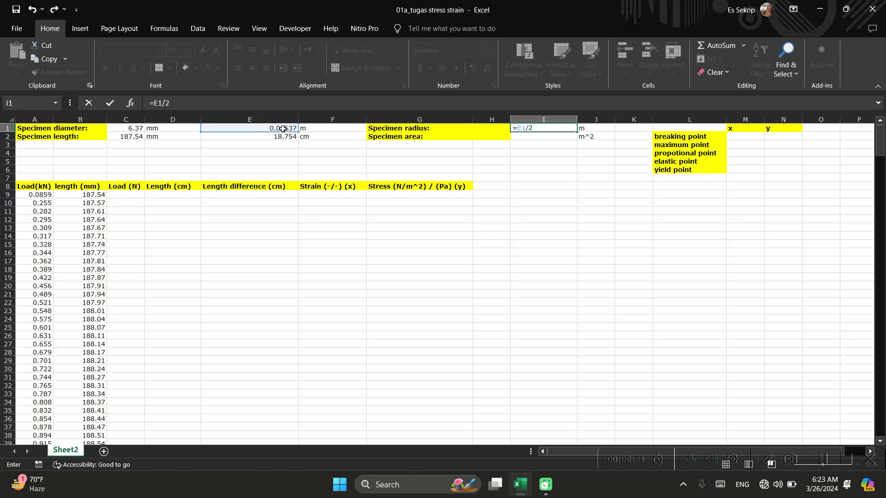
key("Return")
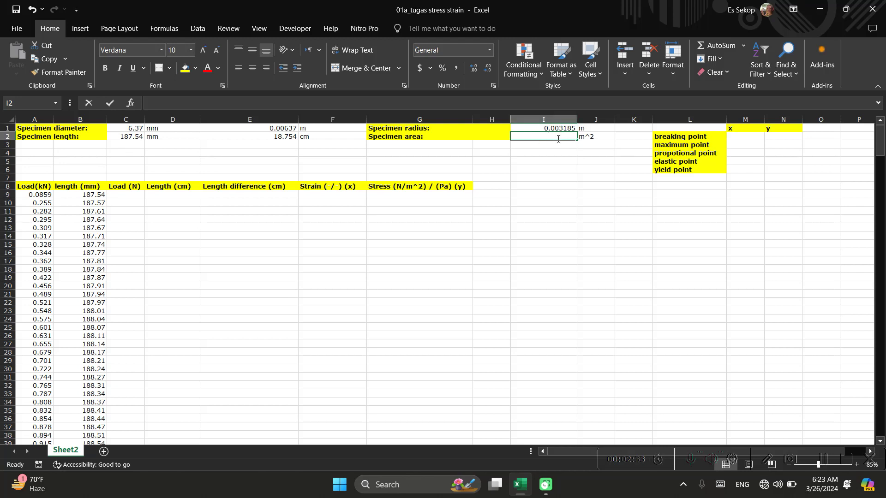
Step: Calculate the specimen's cross-sectional area in I2 with the formula =PI()*(I1^2)
type("=PI()")
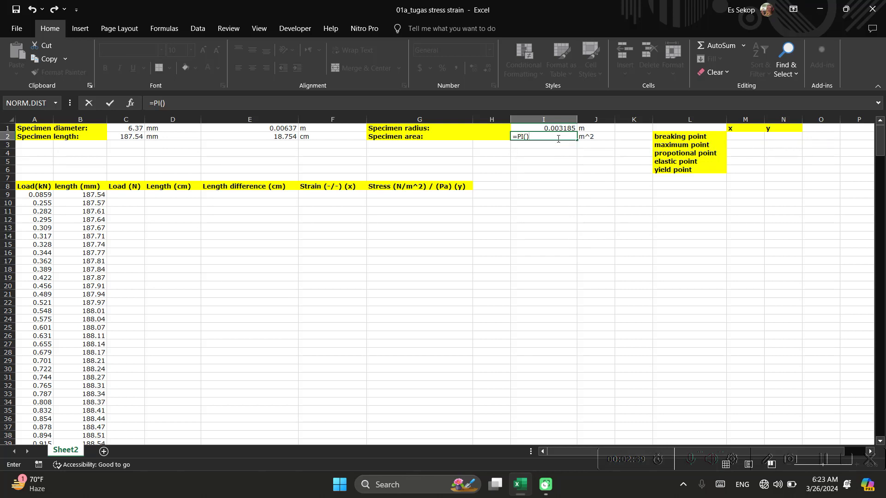
type("*(")
left_click(564, 127)
type("^2")
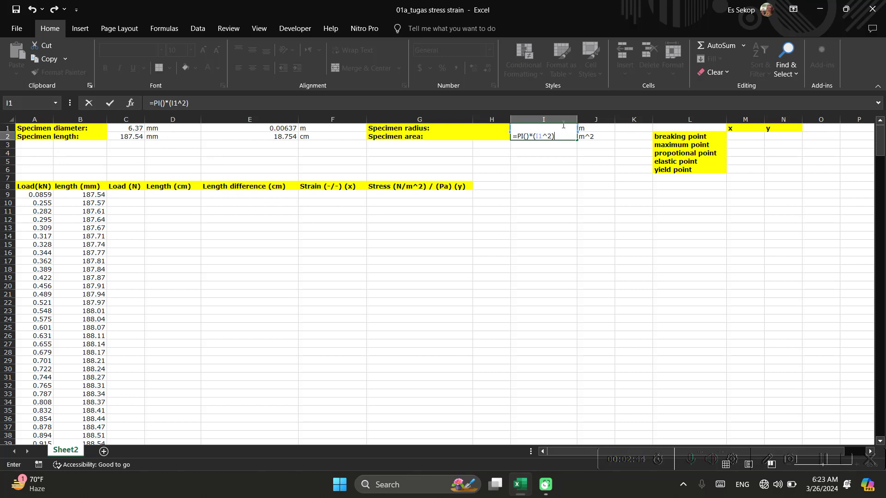
key("Return")
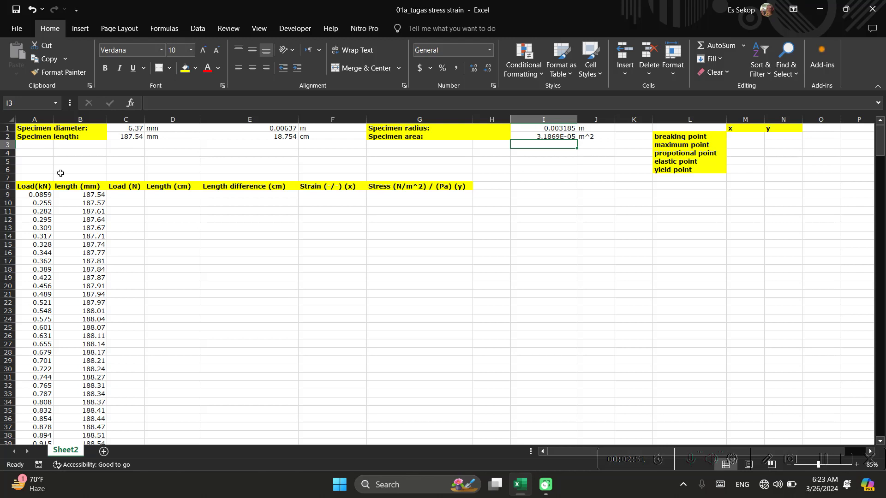
Step: Convert the load to newtons in C9 with =A9*10^3 and fill the formula down the Load (N) column
left_click(38, 187)
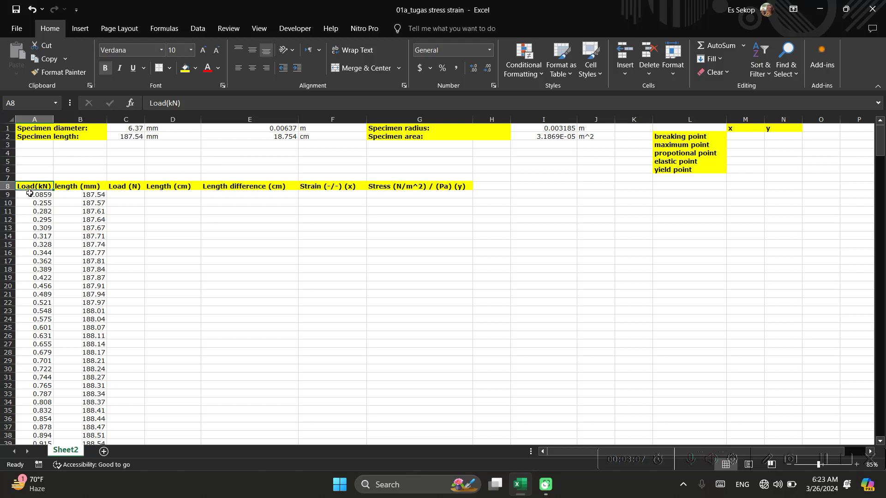
left_click(113, 193)
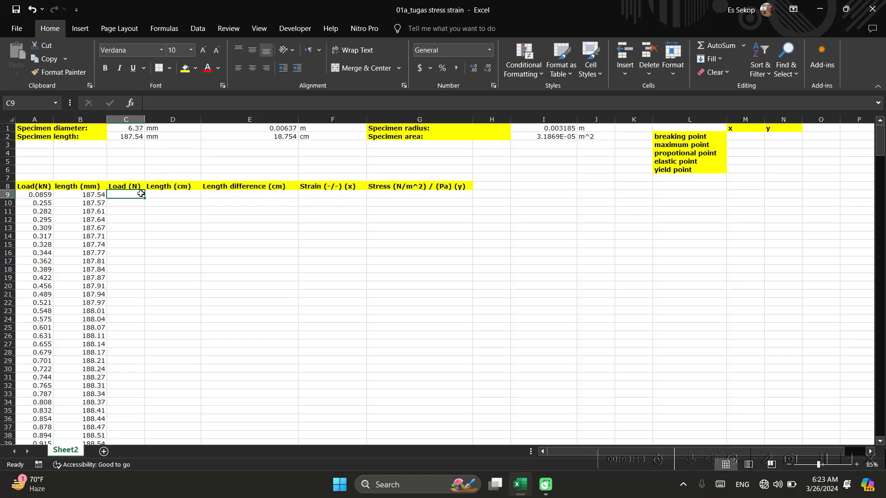
type("=")
left_click(38, 195)
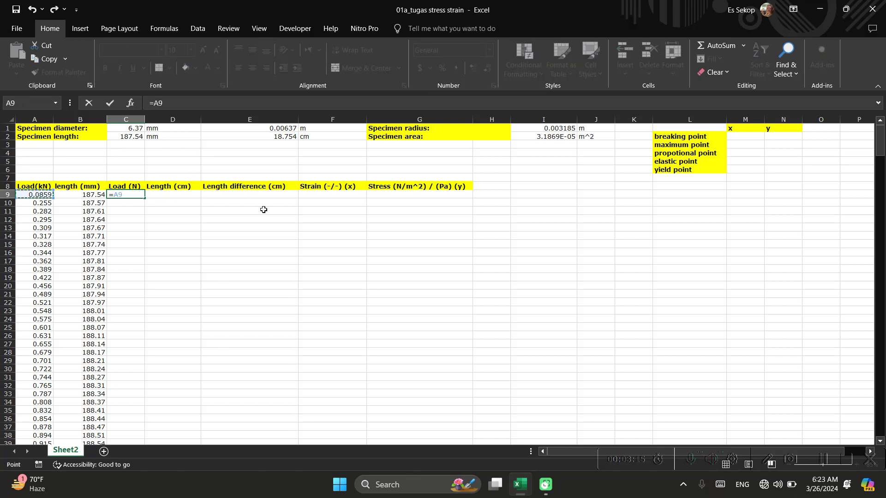
type("*10")
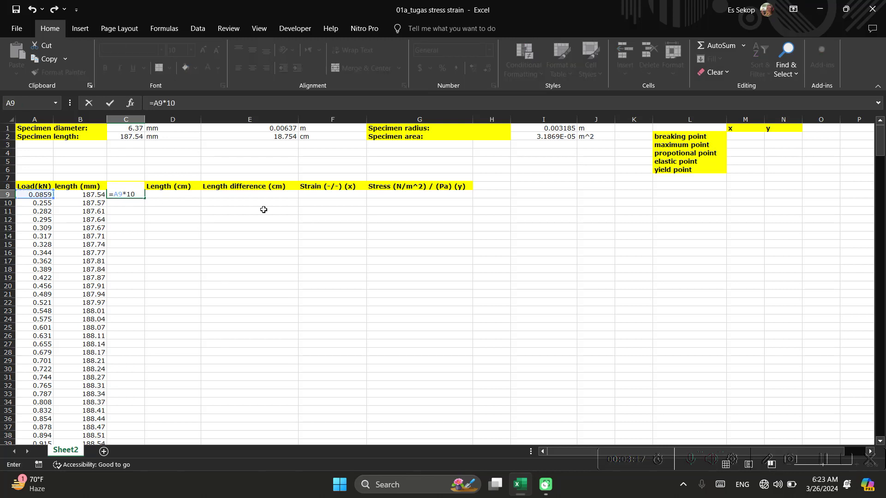
type("^3")
key("ctrl+Return")
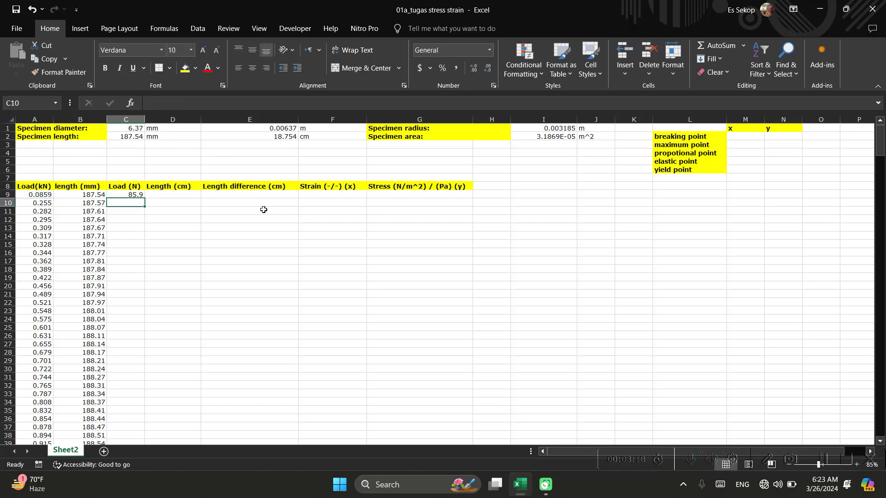
double_click(144, 199)
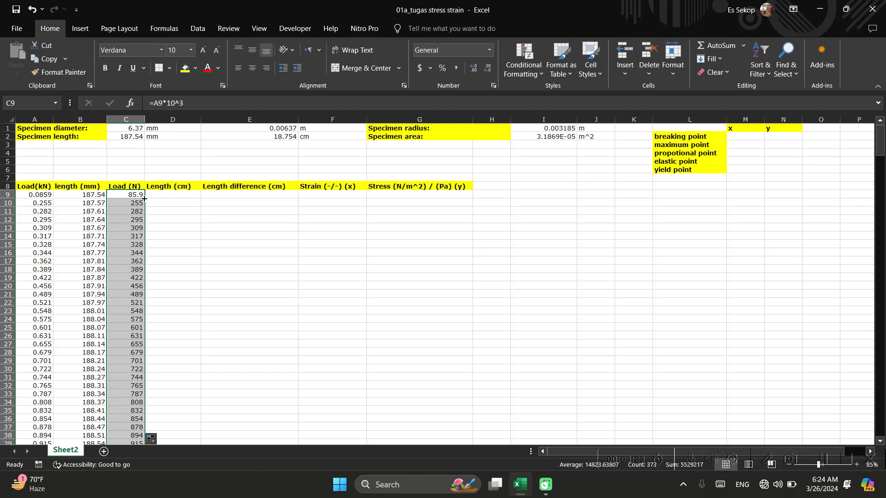
Step: Convert the length to centimetres in D9 with =B9*10^-1 and fill the formula down the Length (cm) column
left_click(183, 194)
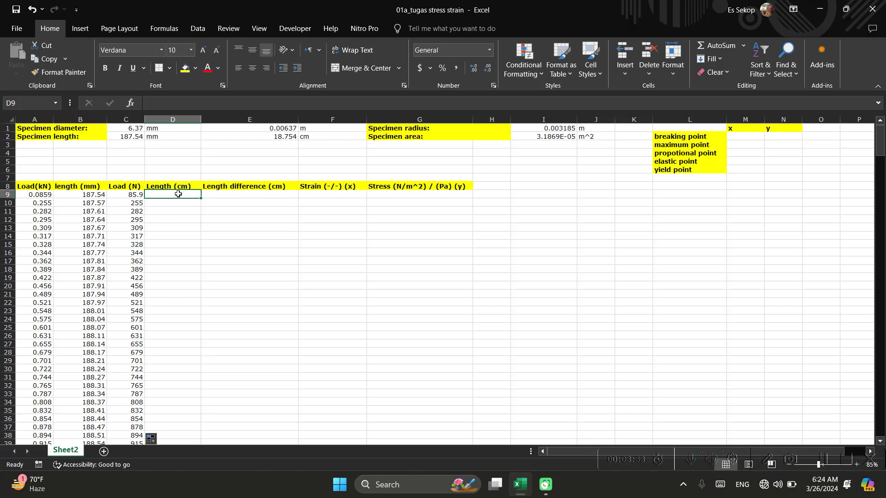
type("=")
left_click(95, 196)
type("*10^-1")
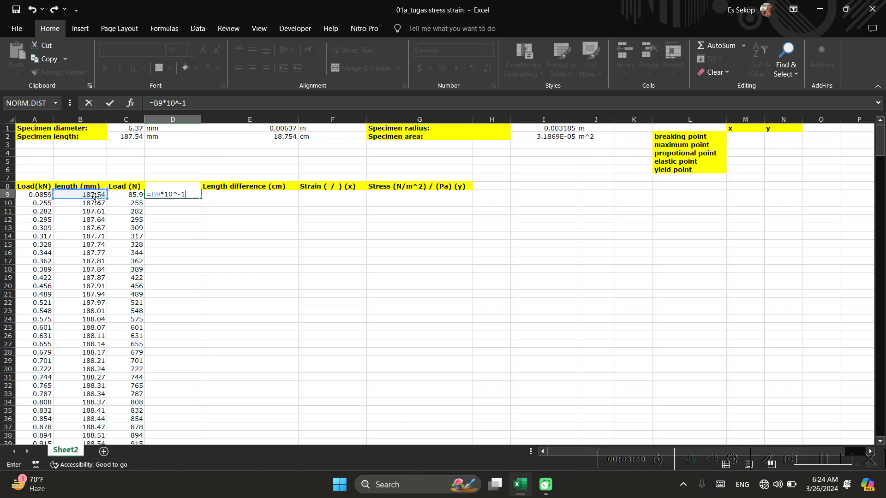
key("Return")
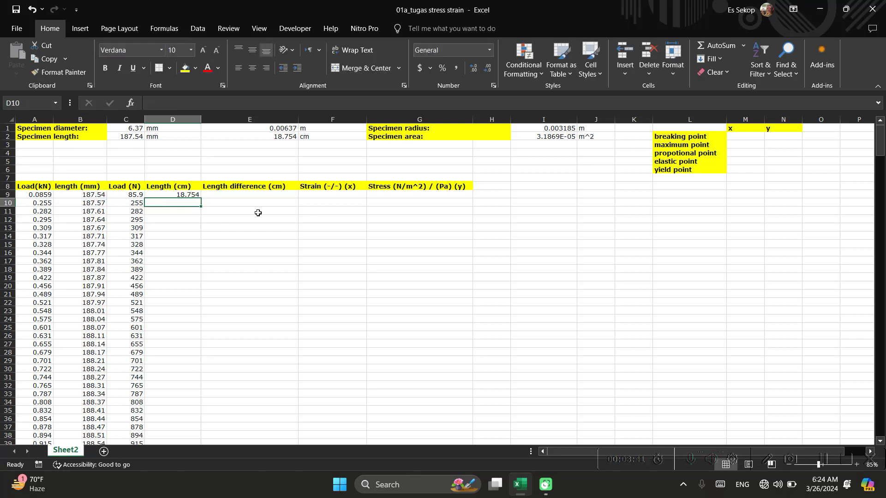
left_click(192, 195)
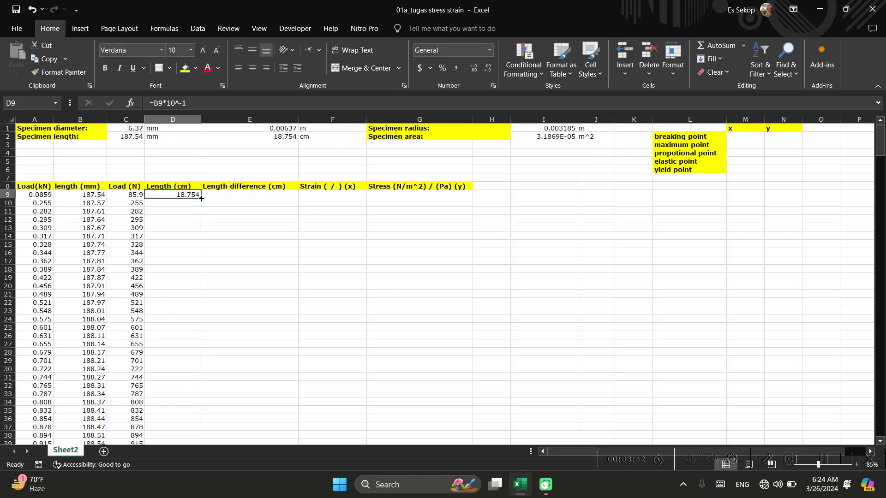
double_click(201, 198)
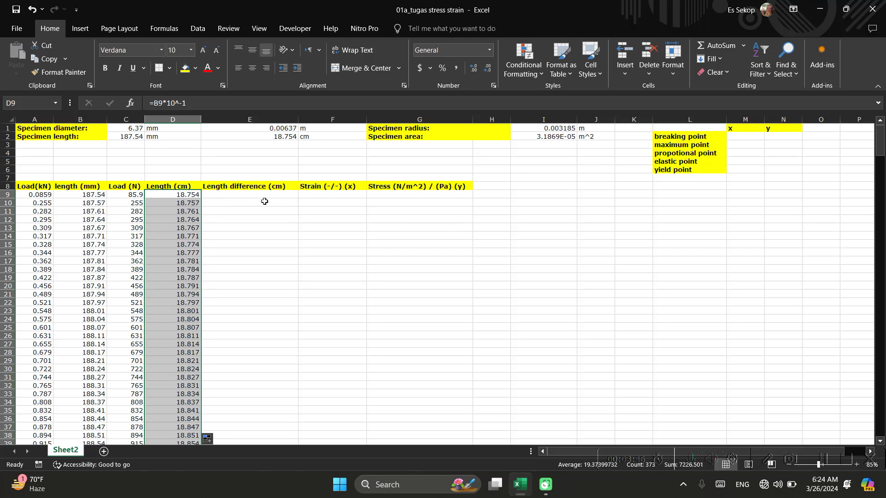
Step: Calculate the length difference in E9 with =D9-$E$2 and fill the formula down the column
left_click(262, 193)
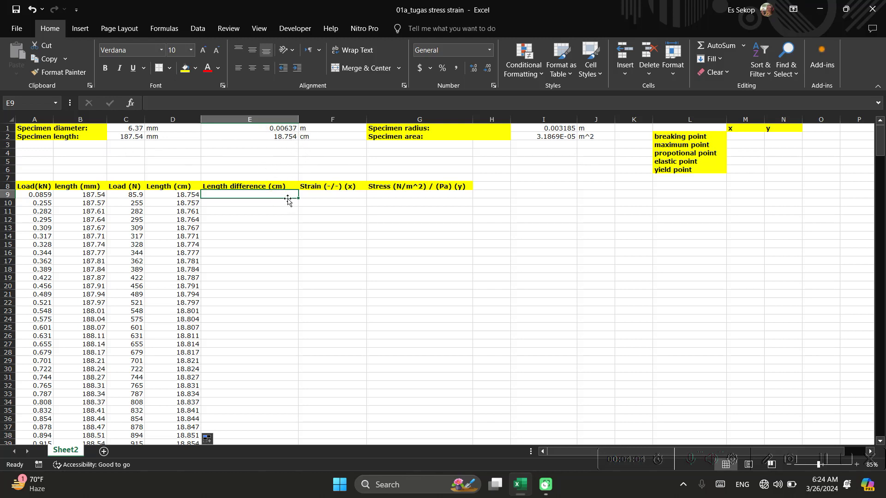
type("=")
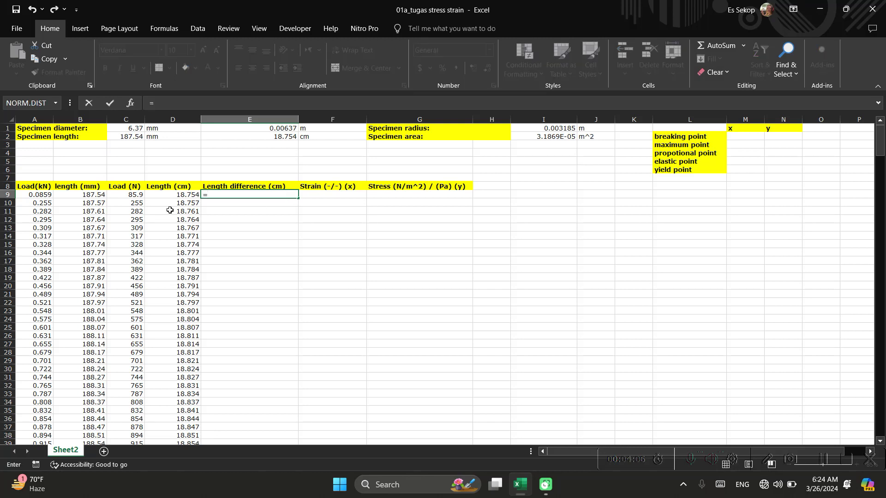
left_click(181, 196)
type("-")
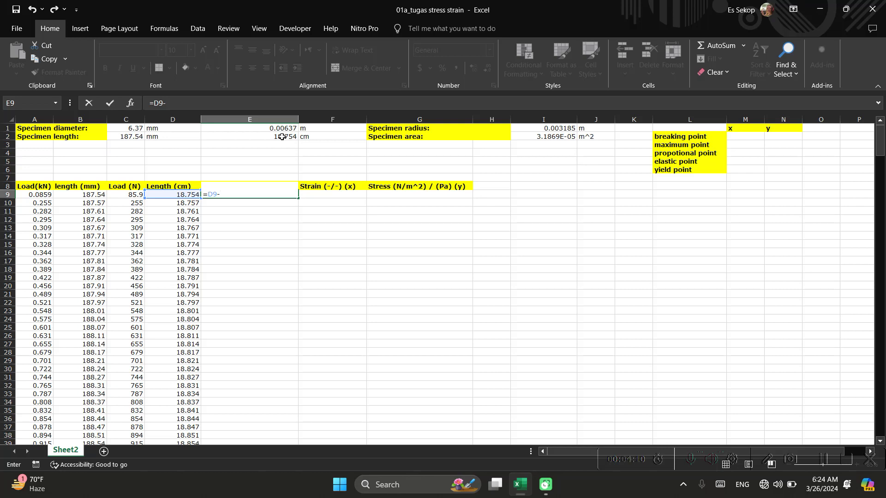
left_click(282, 136)
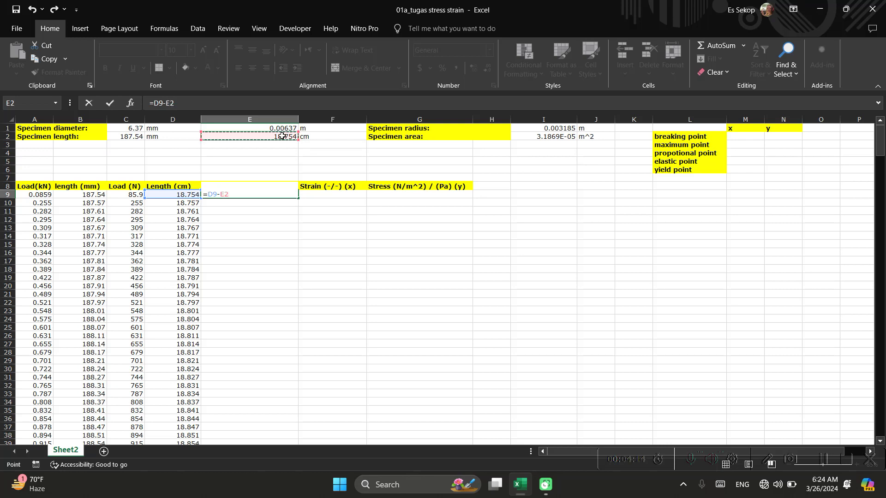
key("F4")
key("Return")
left_click(298, 194)
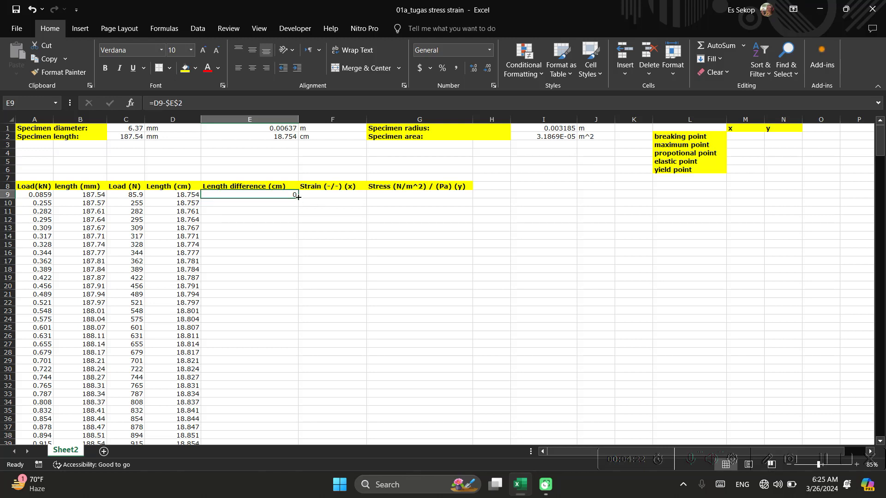
double_click(297, 197)
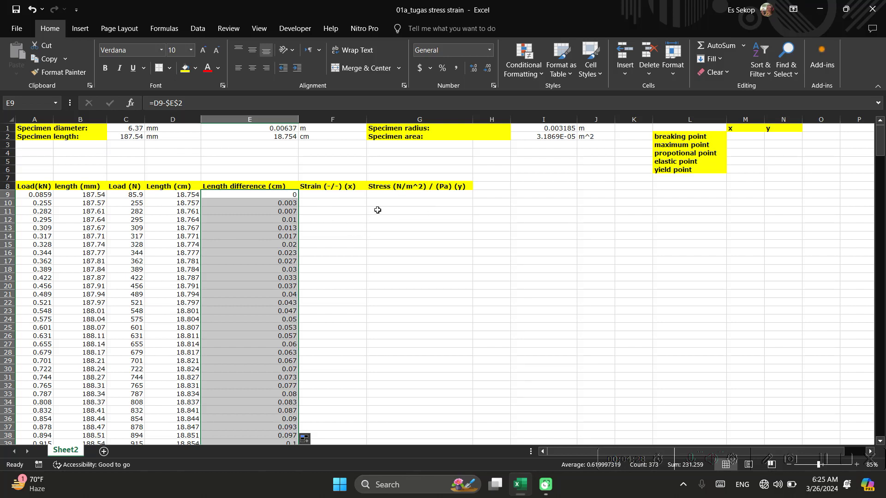
Step: Calculate the strain in F9 with =E9/$E$2 and fill the formula down the Strain column
left_click(344, 205)
left_click(340, 188)
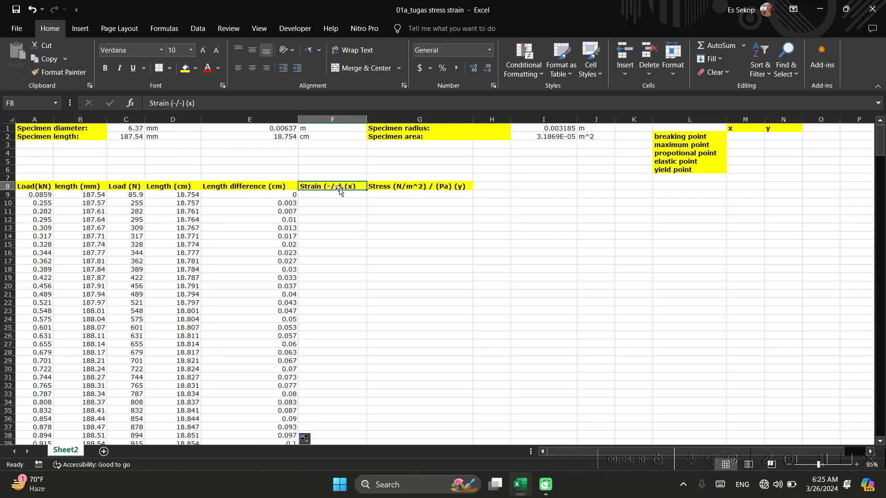
left_click(374, 195)
left_click(346, 194)
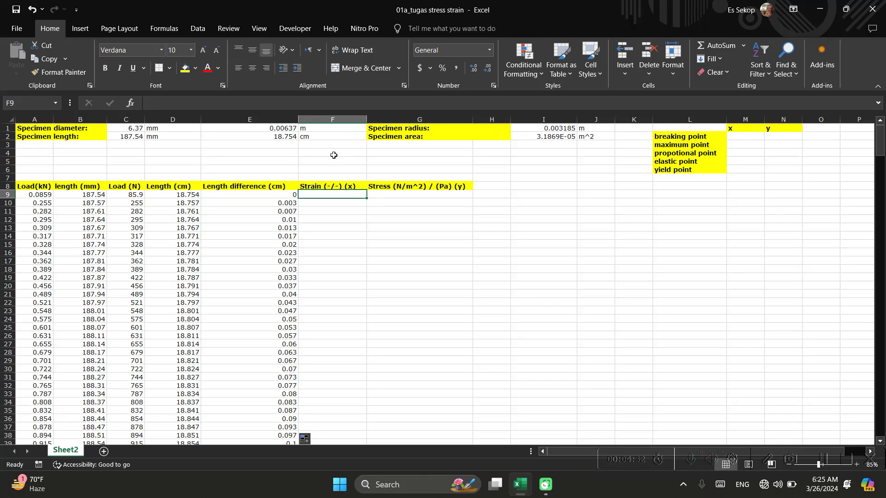
left_click(344, 194)
type("=")
left_click(293, 194)
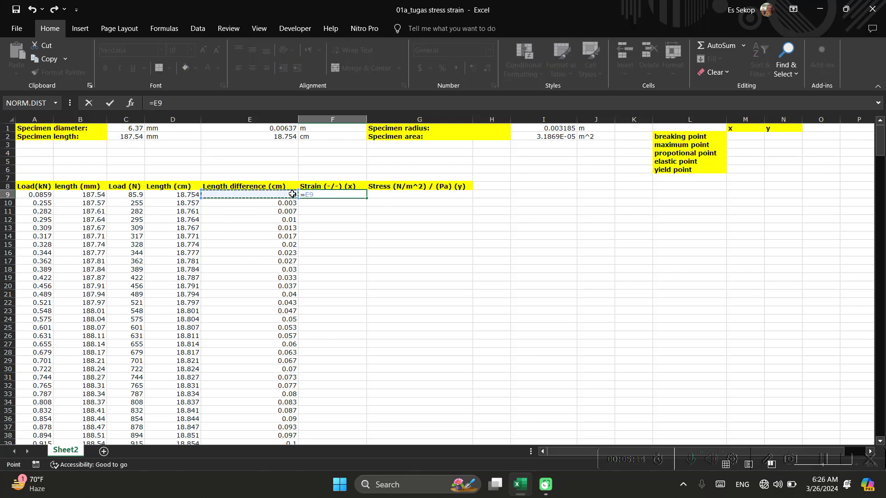
type("/")
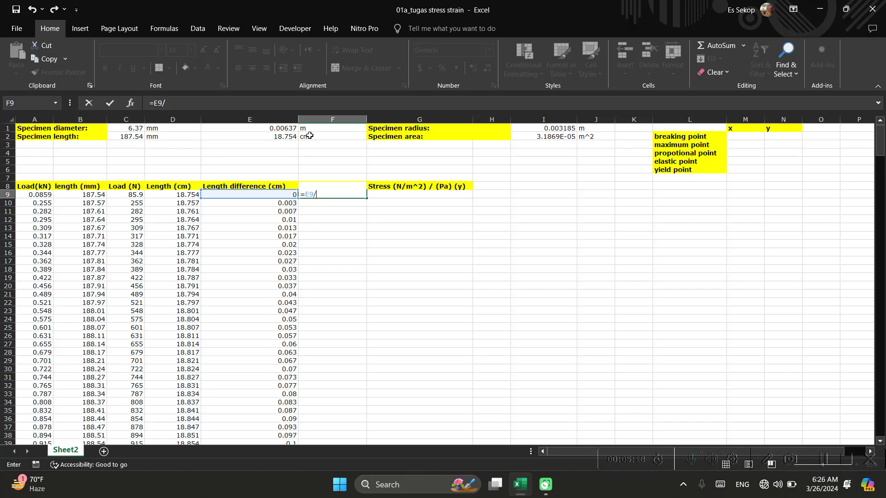
left_click(289, 138)
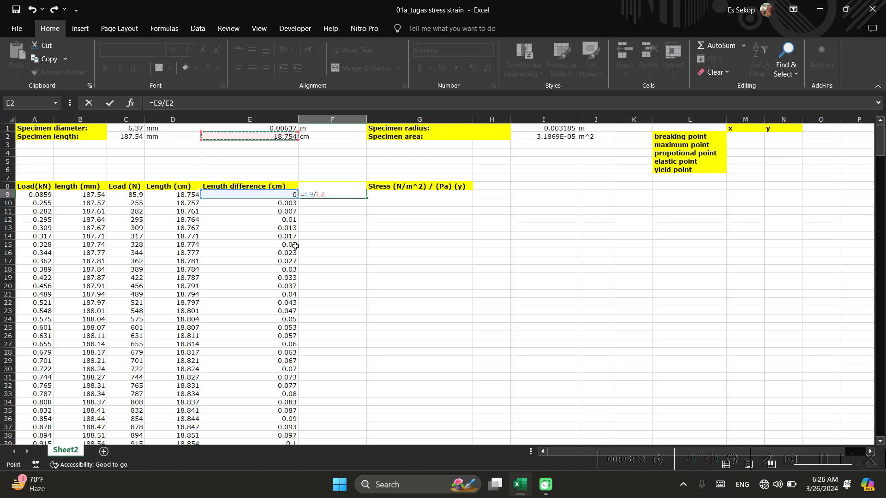
key("F4")
key("Return")
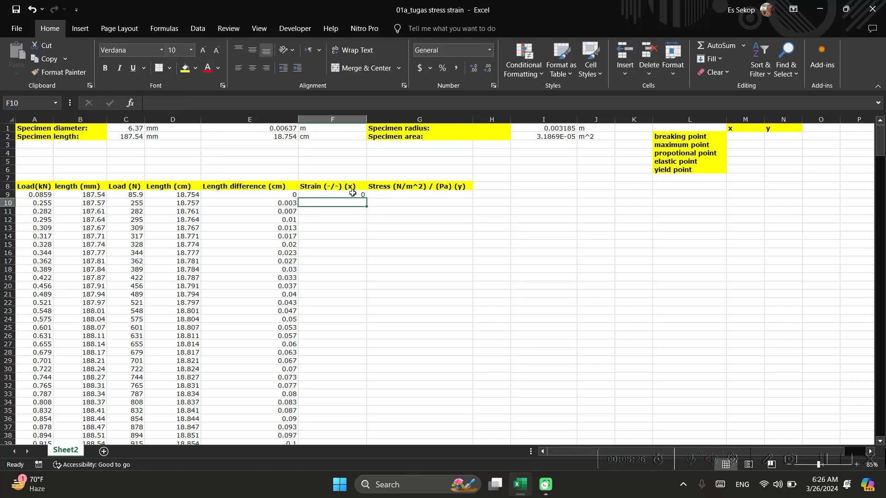
left_click(353, 193)
double_click(368, 198)
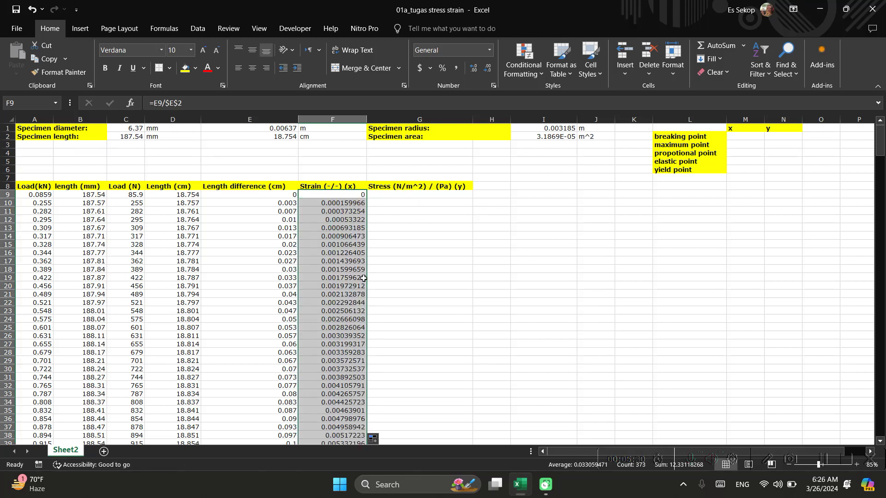
Step: Calculate the stress in G9 with =C9/$I$2 and fill the formula down the Stress column
left_click(423, 194)
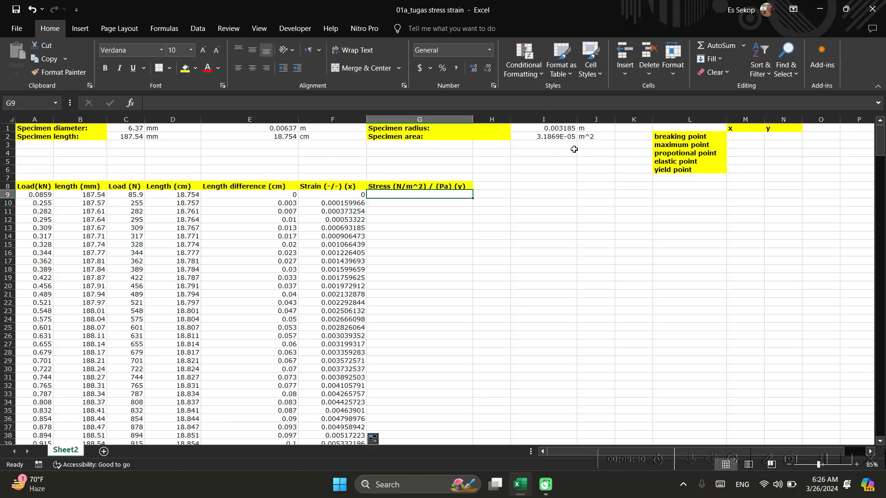
type("=")
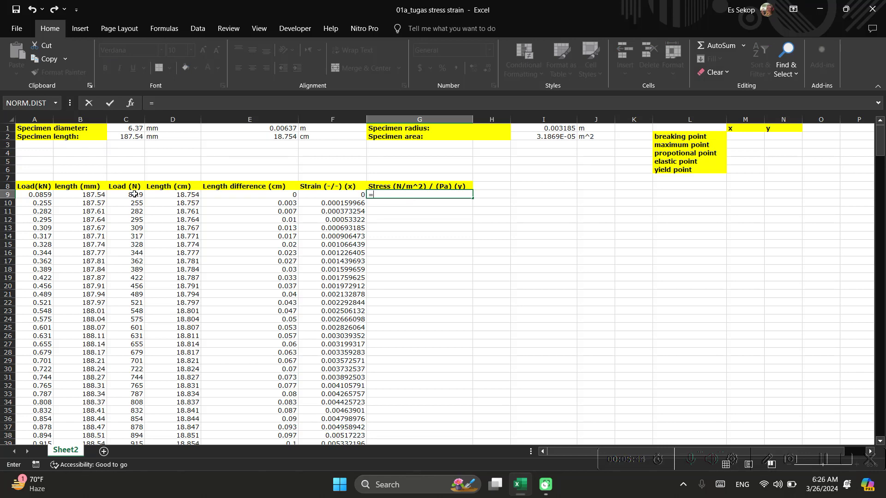
left_click(134, 194)
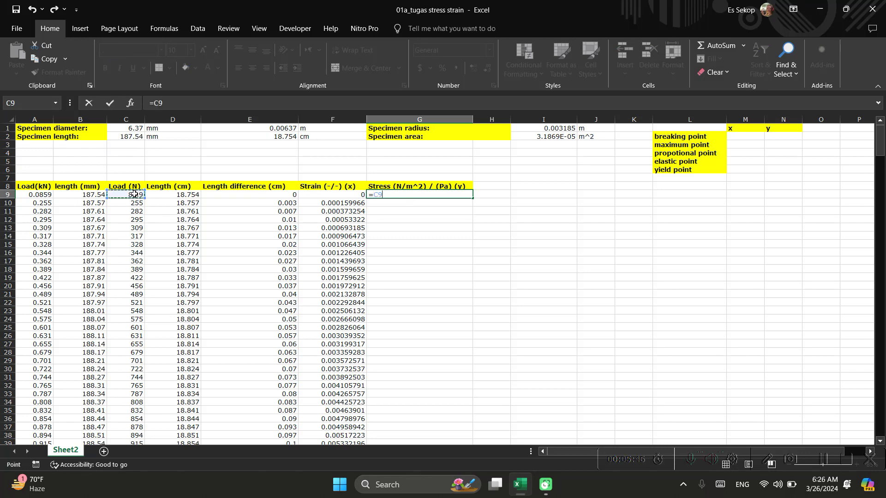
type("/")
left_click(558, 138)
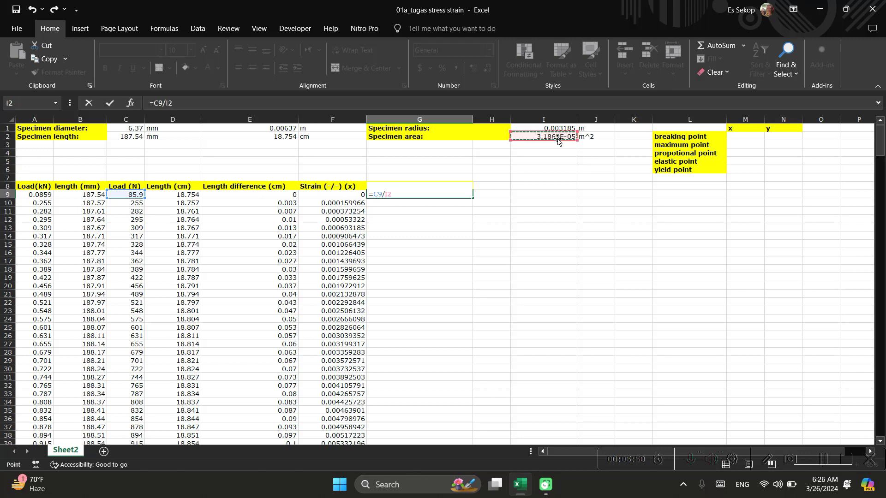
key("F4")
key("Return")
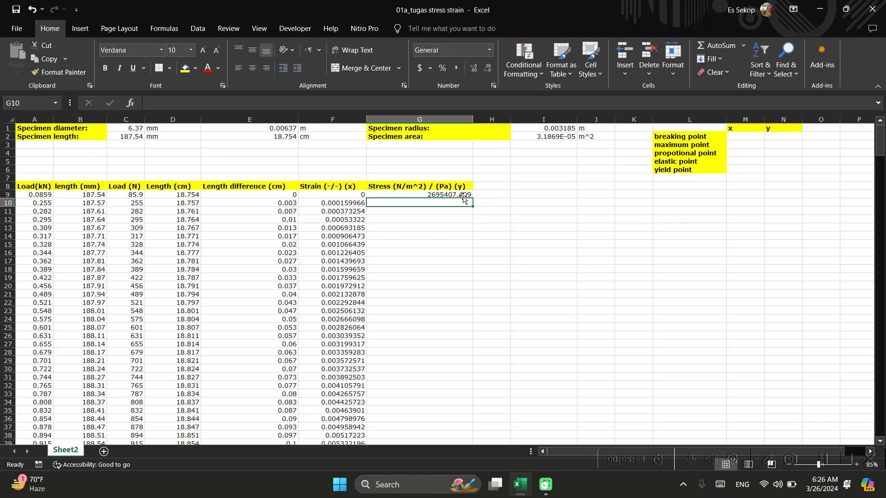
left_click(467, 197)
double_click(473, 199)
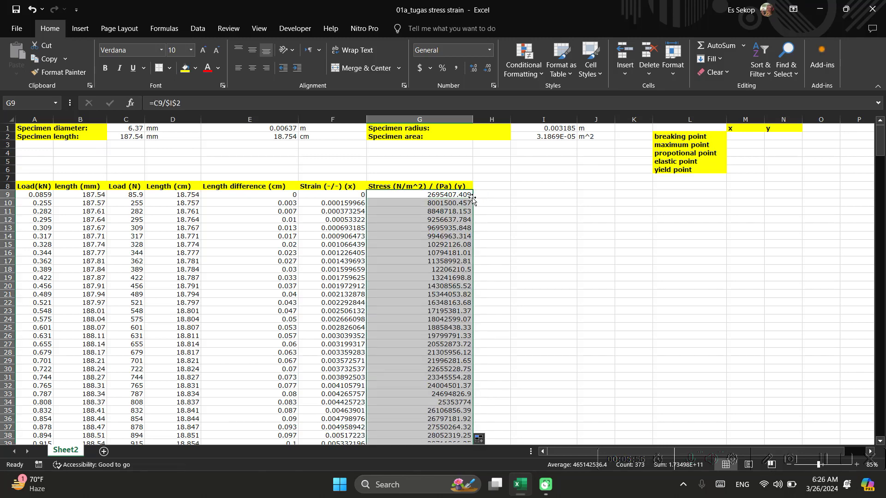
Step: Insert an empty scatter chart with smooth lines and markers and place it beside the Stress column, starting at about I8
left_click(539, 222)
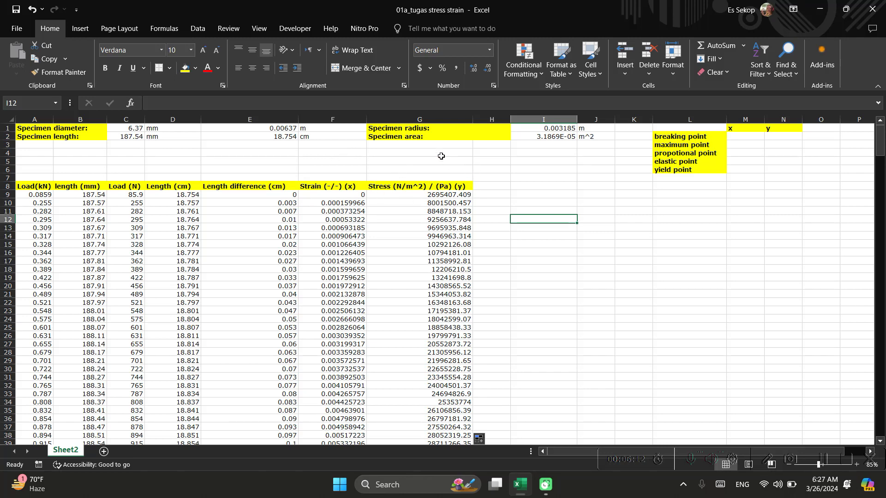
left_click(512, 187)
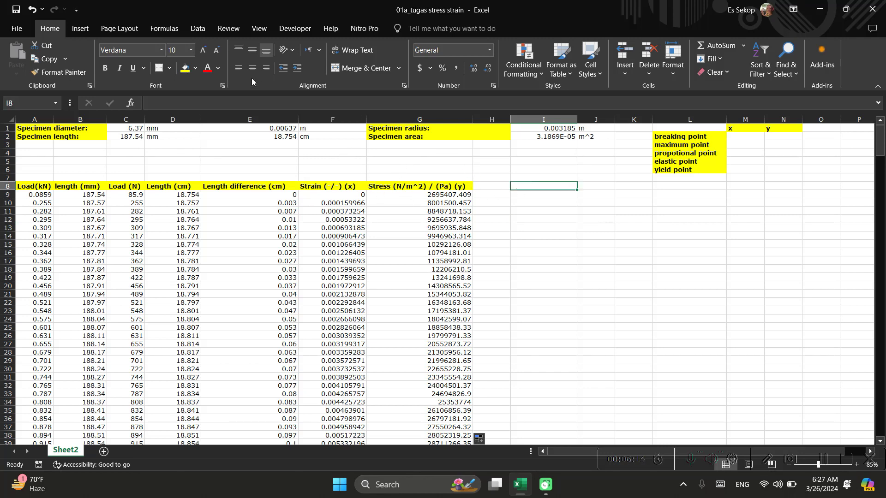
left_click(80, 29)
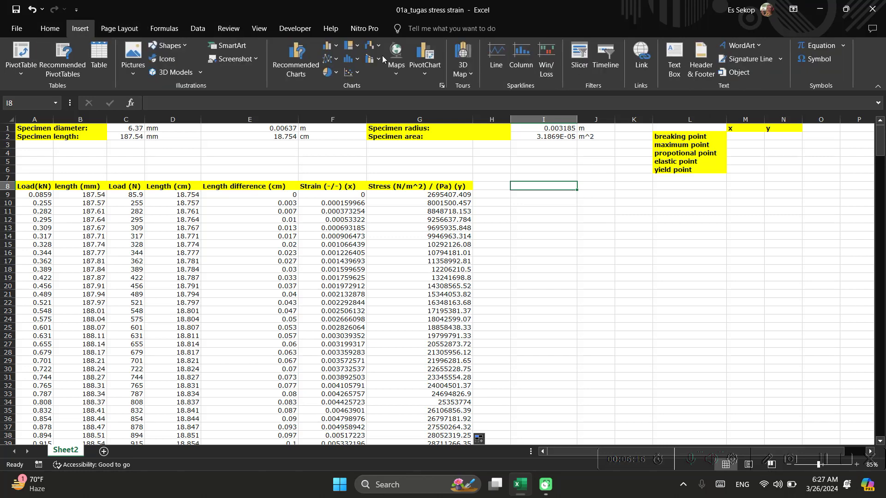
left_click(351, 73)
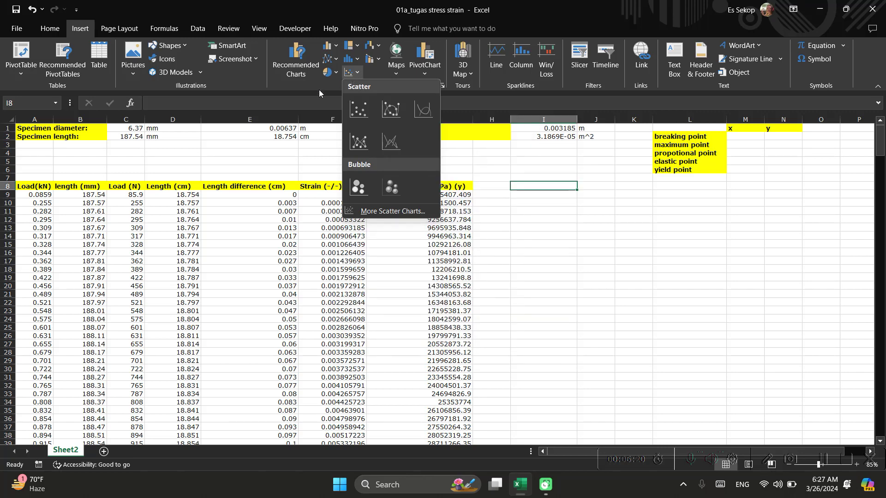
left_click(352, 73)
left_click(352, 73)
left_click(391, 109)
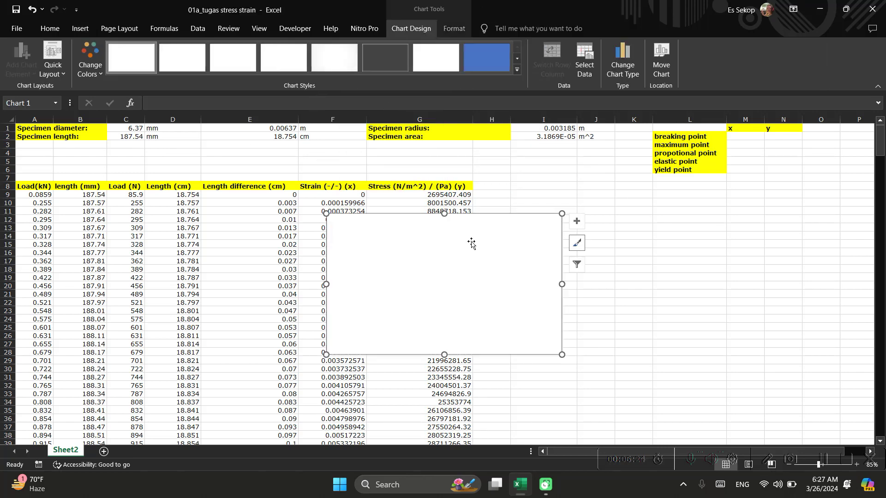
left_click_drag(629, 248, 658, 215)
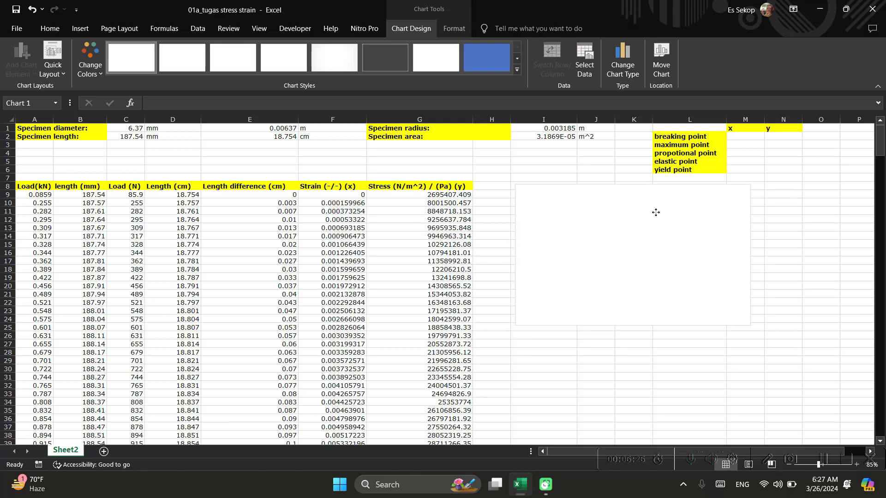
Step: Add a new data series to the chart and name it Kurva Stress-Strain
left_click(577, 72)
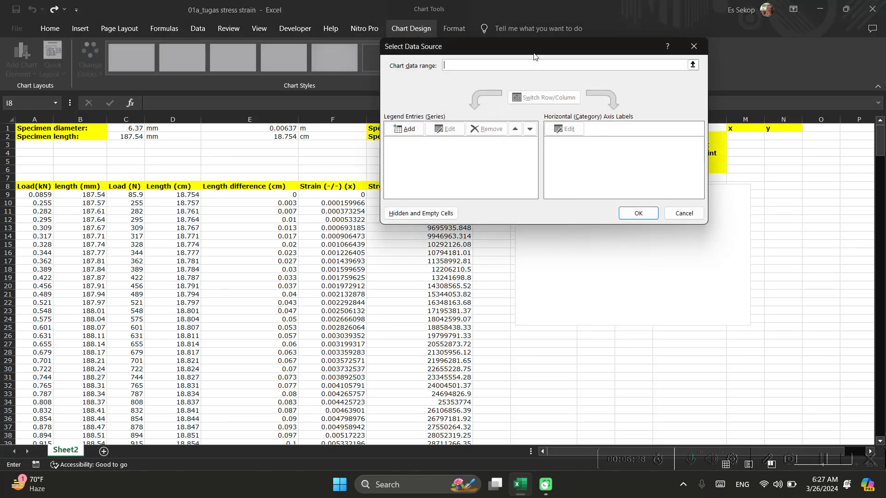
left_click_drag(615, 63, 643, 68)
left_click(510, 146)
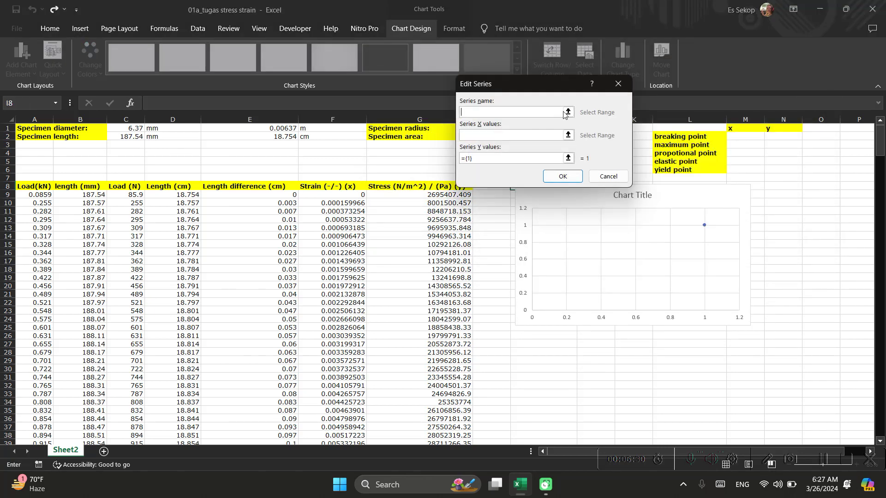
left_click_drag(553, 90, 635, 96)
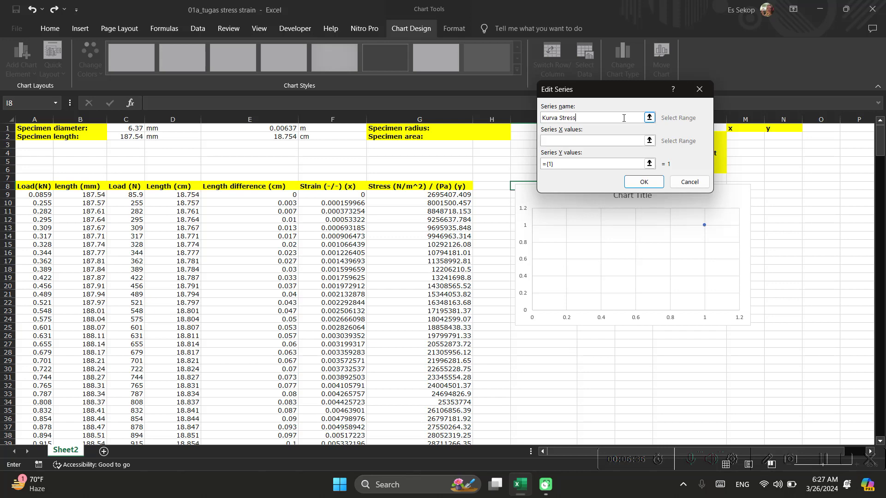
Step: Set the series X values to the strain data in F9:F381
left_click(617, 142)
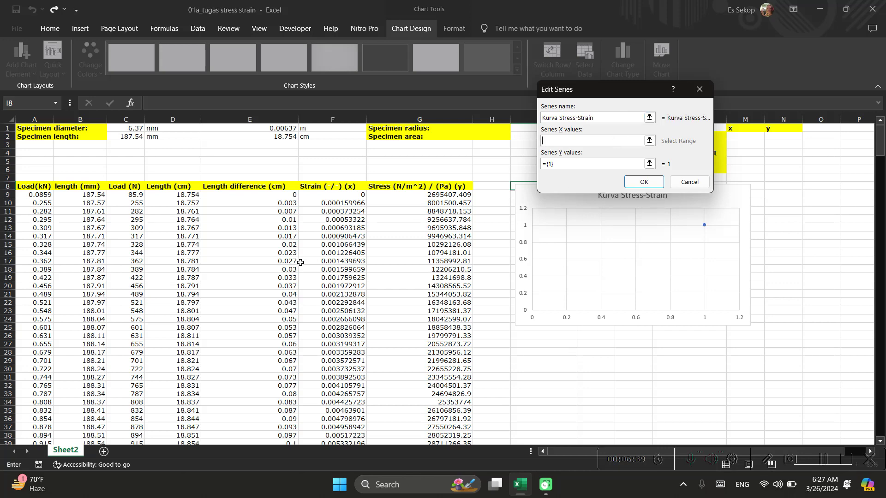
left_click(346, 195)
key("ctrl+shift+Down")
scroll(346, 195, "down", 20)
scroll(540, 242, "up", 15)
scroll(540, 242, "up", 20)
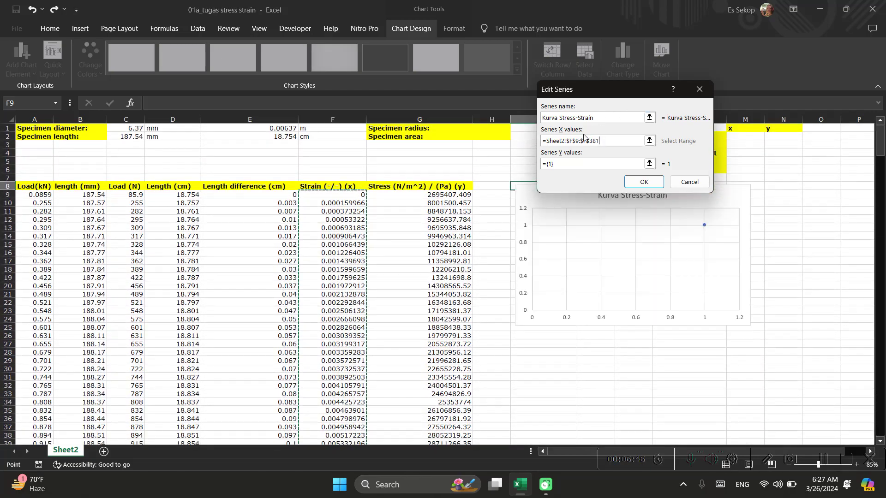
Step: Set the series Y values to the stress data in G9:G381 and apply the chart's data source
left_click(570, 163)
key("BackSpace")
key("BackSpace")
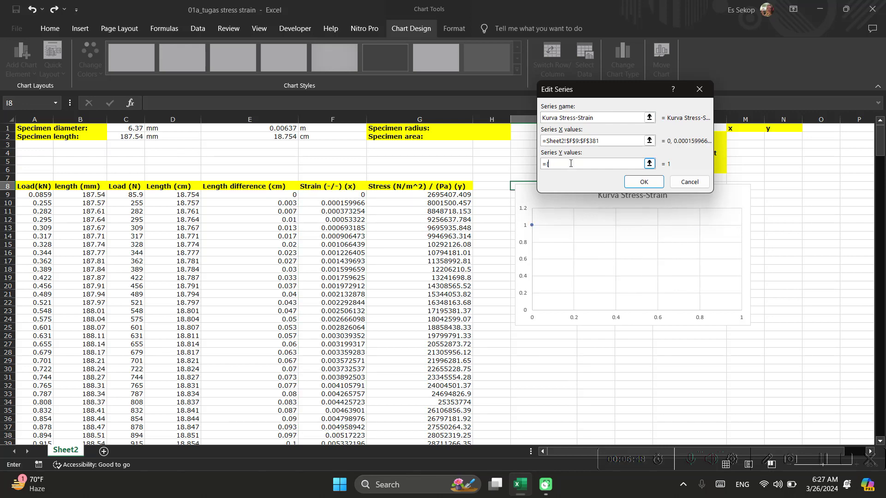
left_click(435, 195)
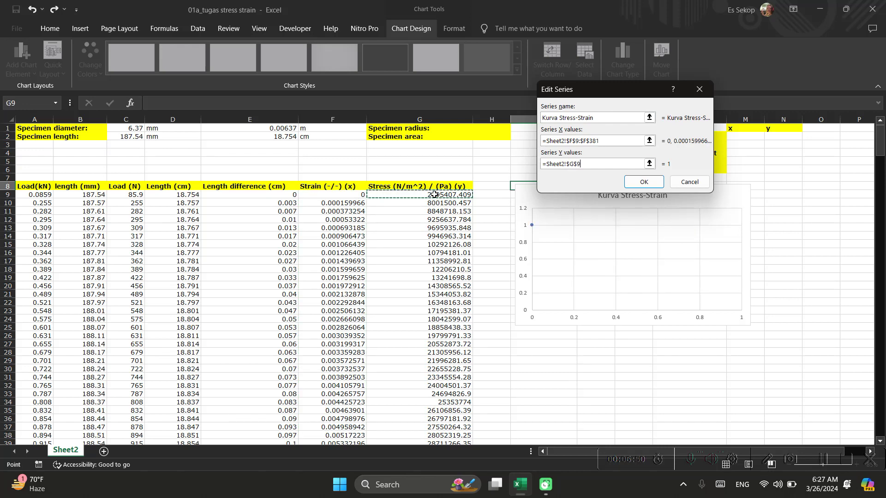
key("ctrl+shift+Down")
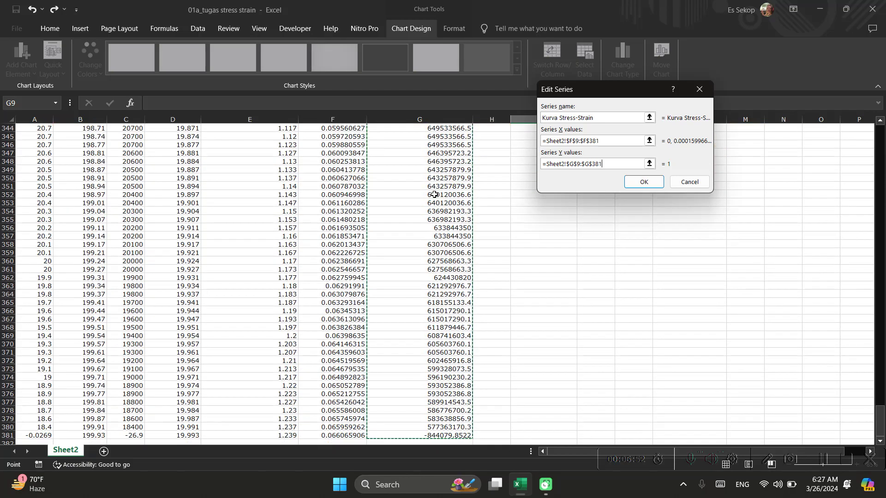
left_click(644, 184)
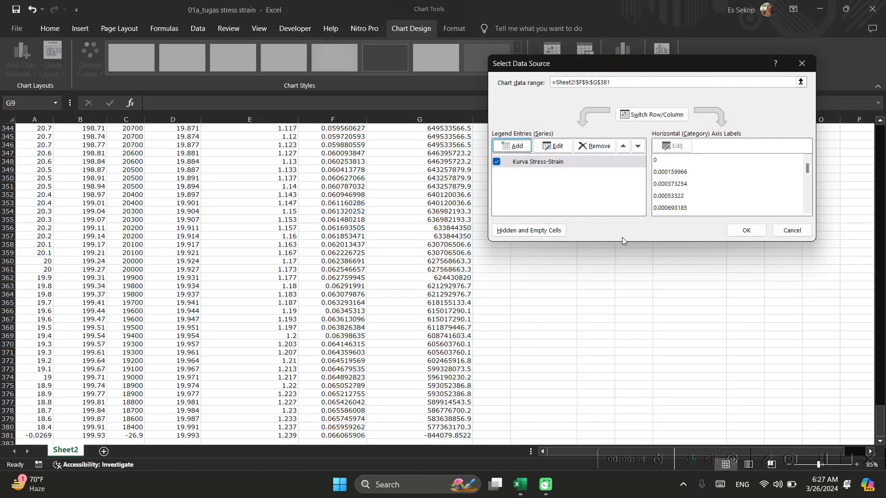
left_click(747, 230)
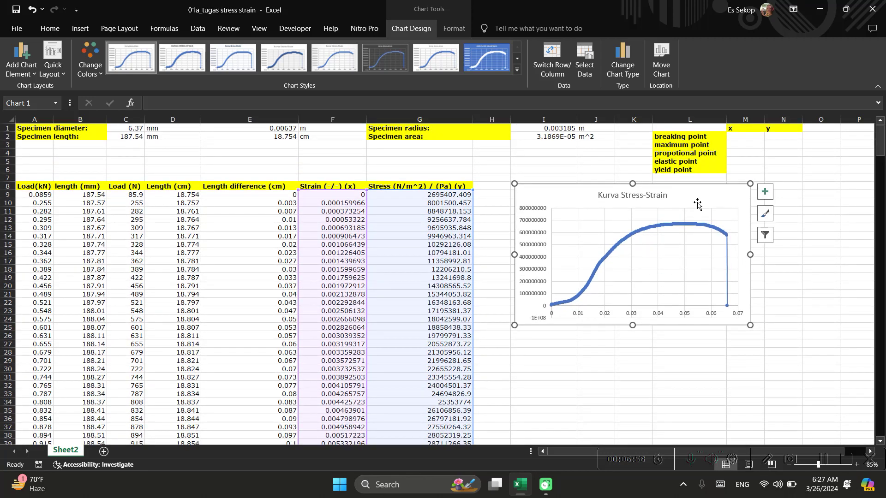
Step: Enlarge the stress-strain chart so it spans about columns I to P and rows 8 to 34
scroll(691, 198, "right", 3)
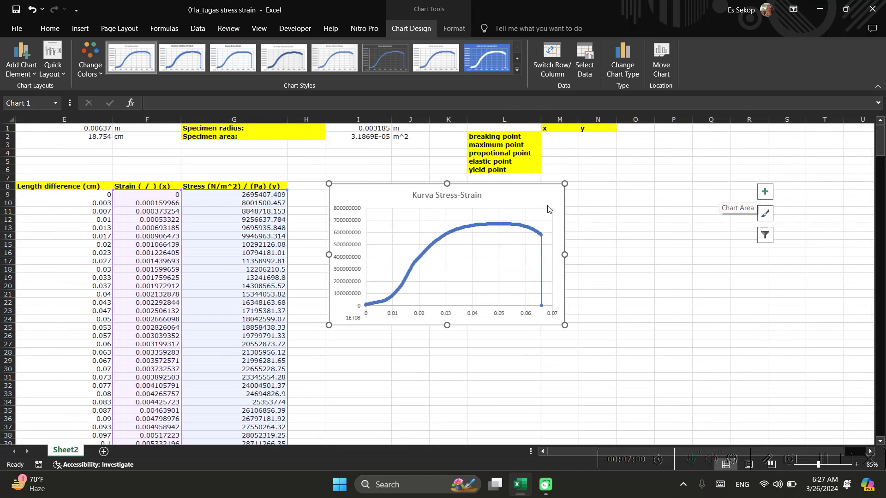
left_click_drag(566, 326, 673, 402)
scroll(720, 371, "down", 2)
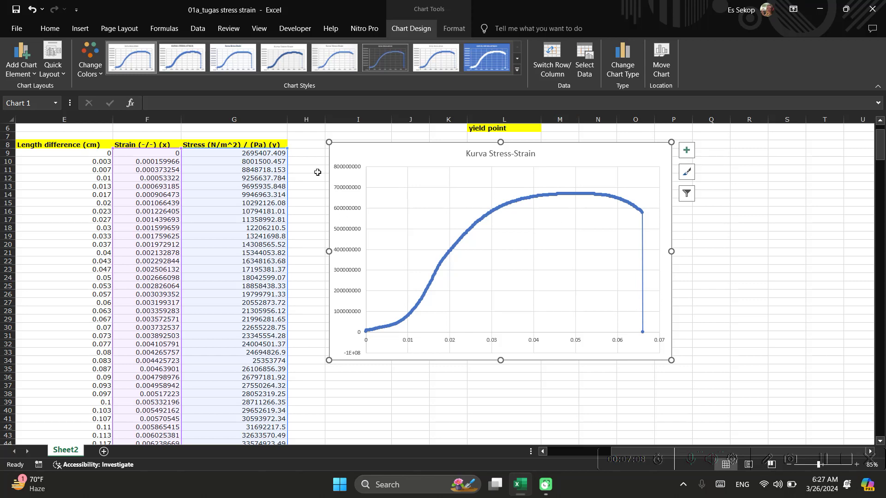
Step: Add axis titles to the chart and set the horizontal axis title to Strain (-/-)
left_click(687, 150)
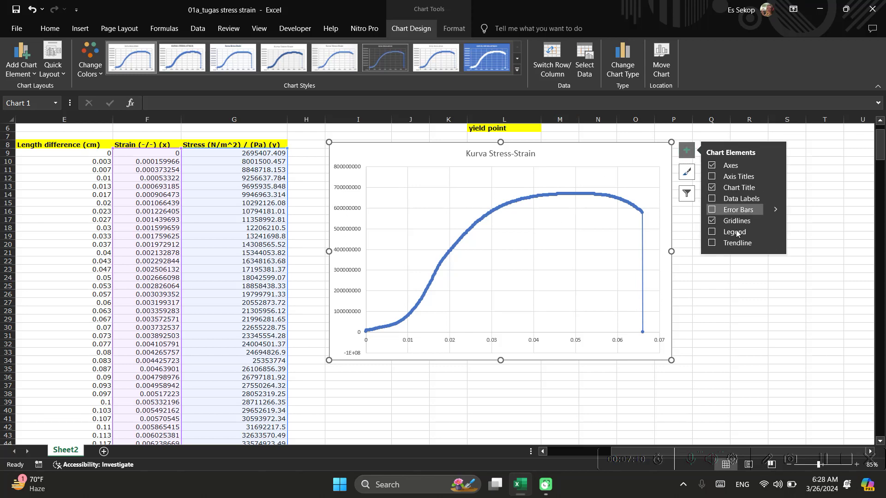
left_click(711, 177)
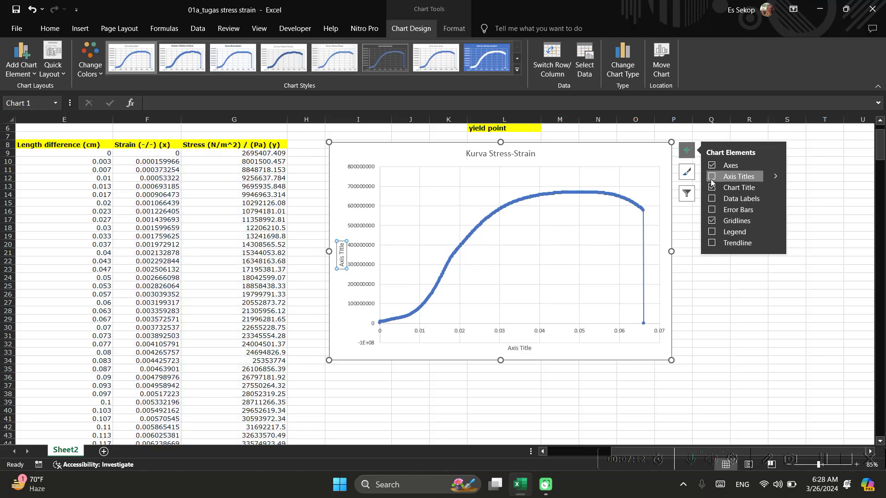
left_click(515, 349)
double_click(515, 349)
left_click(522, 350)
triple_click(522, 350)
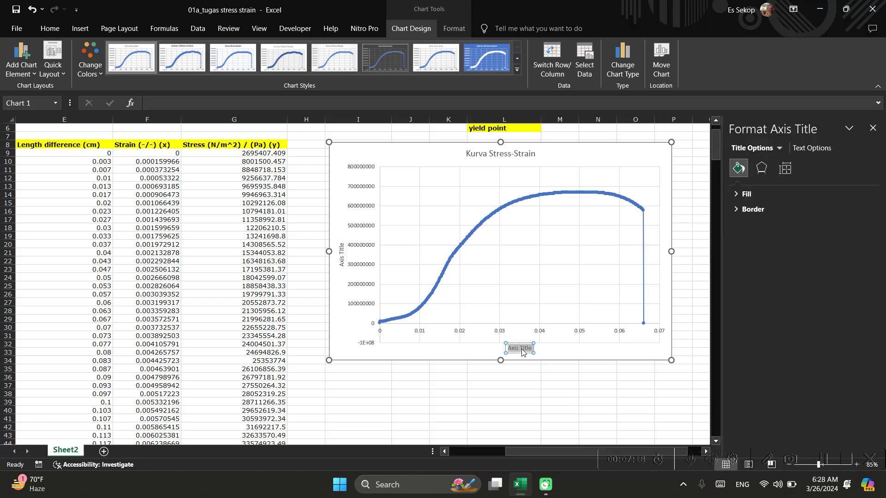
type("Strain (-/-)")
Step: Set the chart's vertical axis title to Stress (N/m^2) and deselect the chart
left_click(344, 256)
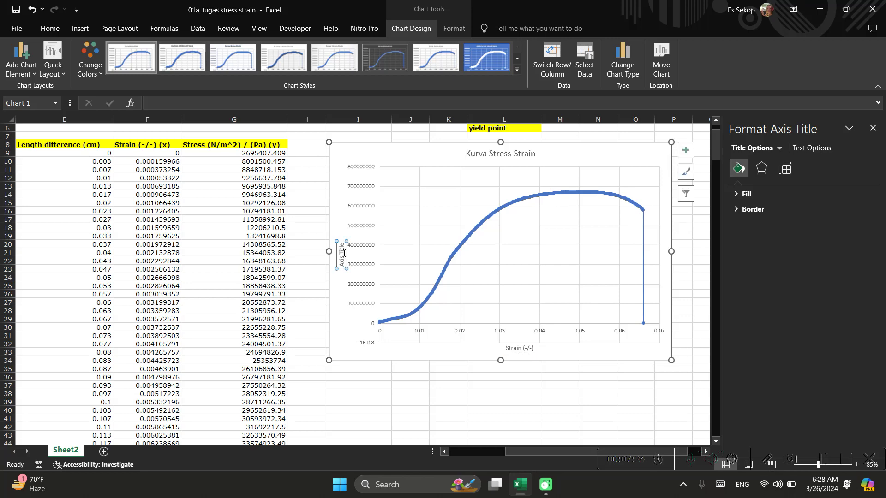
triple_click(344, 253)
type("Stress")
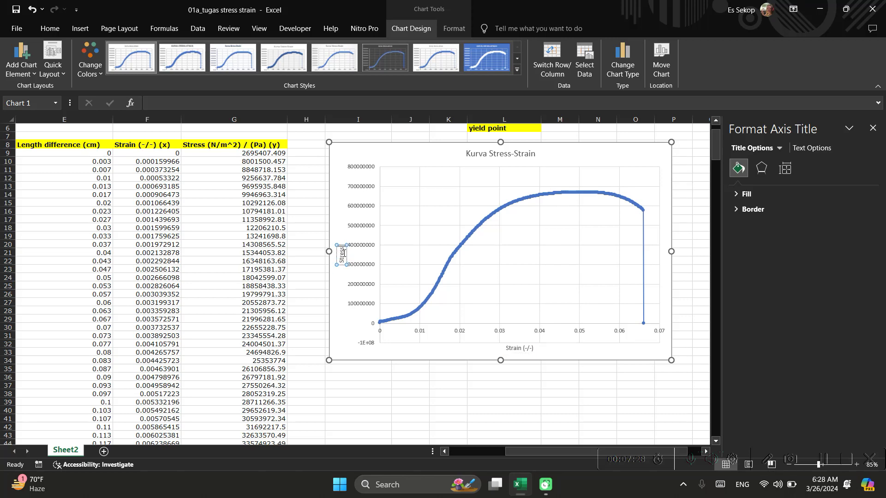
type(" (N/m^2")
key("BackSpace")
key("BackSpace")
type("^2))")
left_click(456, 391)
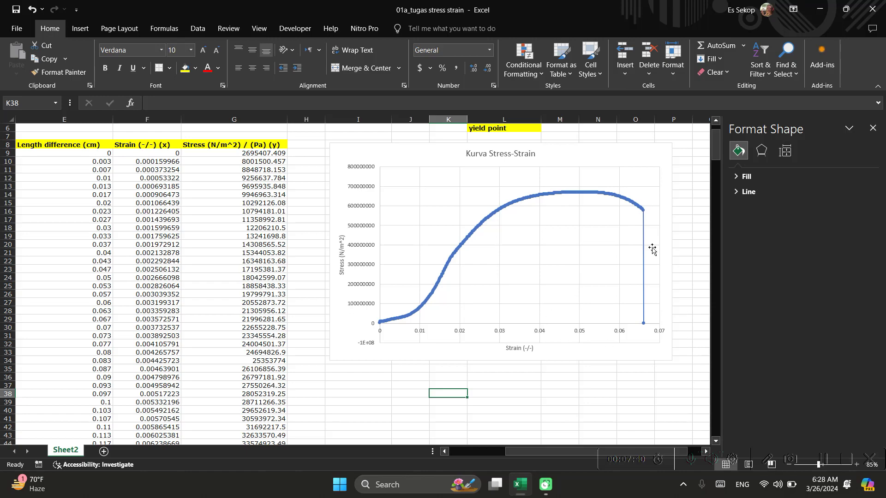
scroll(599, 216, "down", 2)
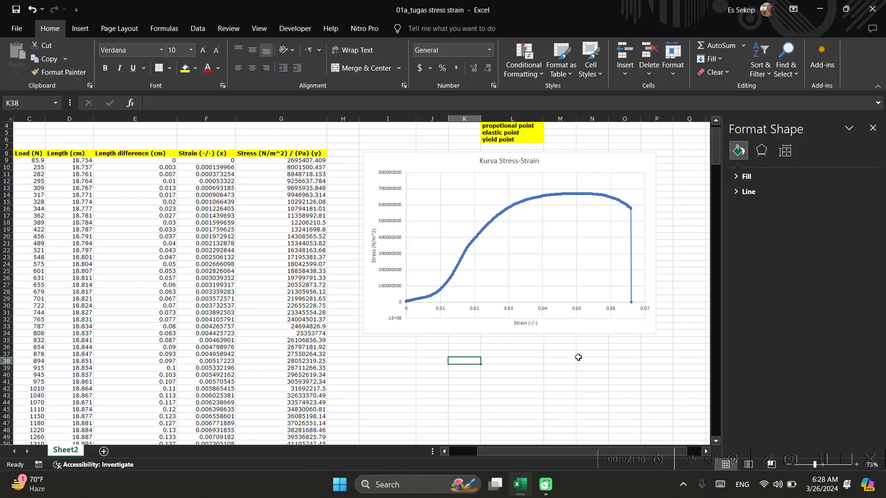
scroll(572, 339, "up", 1)
scroll(572, 339, "left", 2)
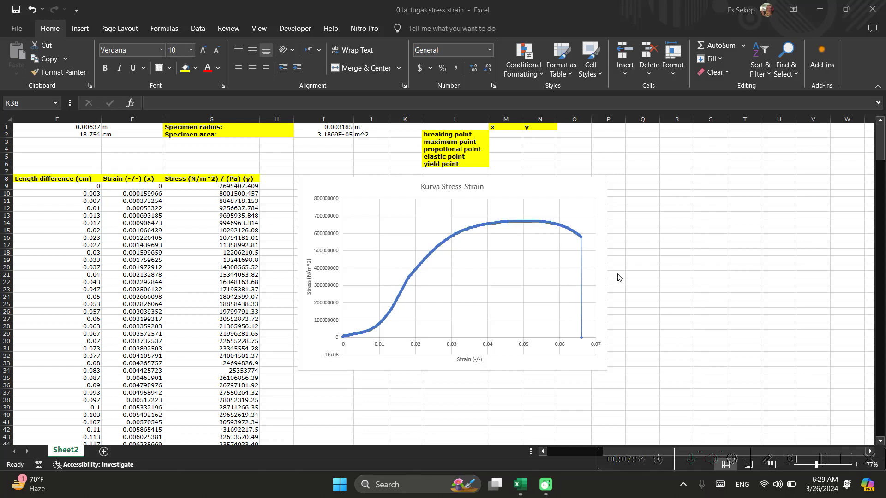
scroll(564, 198, "left", 2)
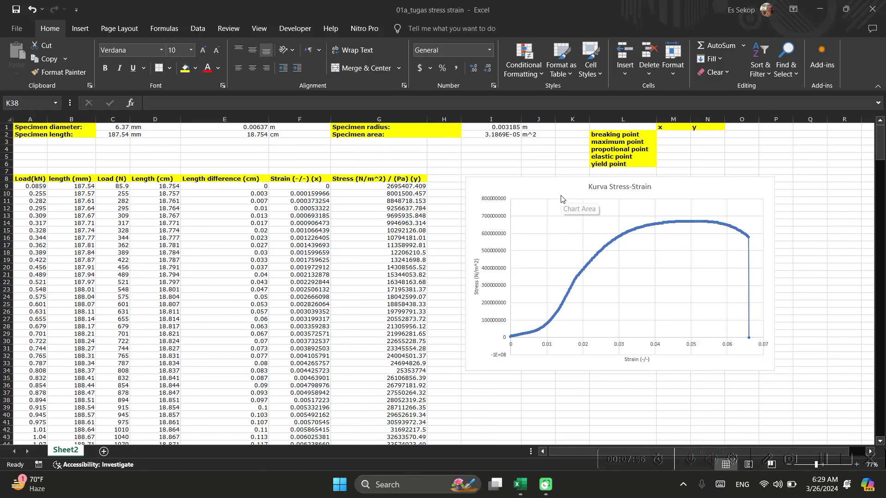
scroll(561, 199, "right", 3)
scroll(562, 198, "left", 2)
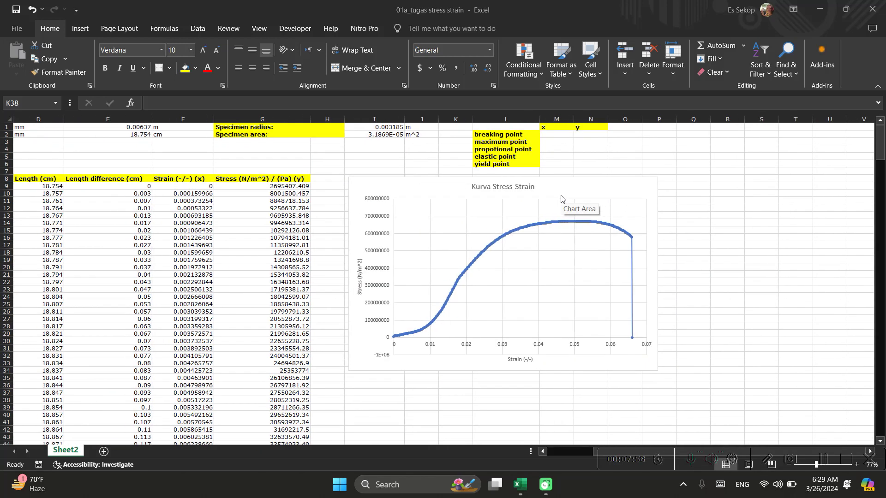
scroll(561, 198, "right", 3)
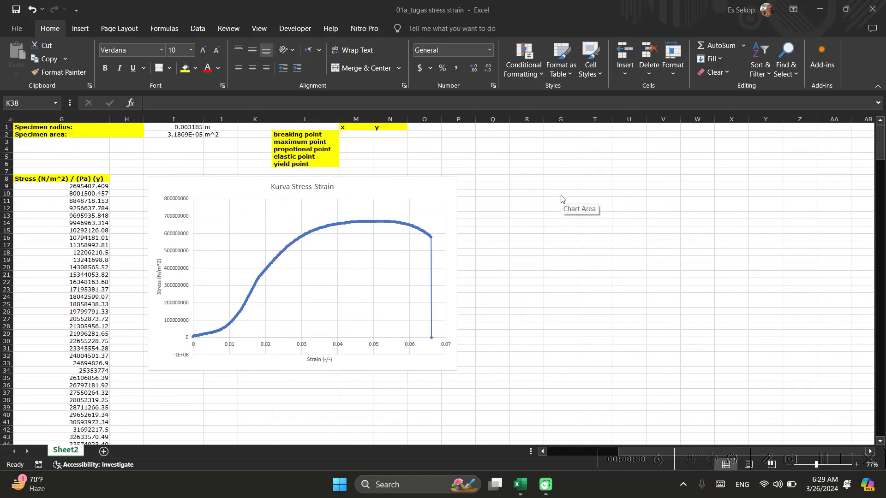